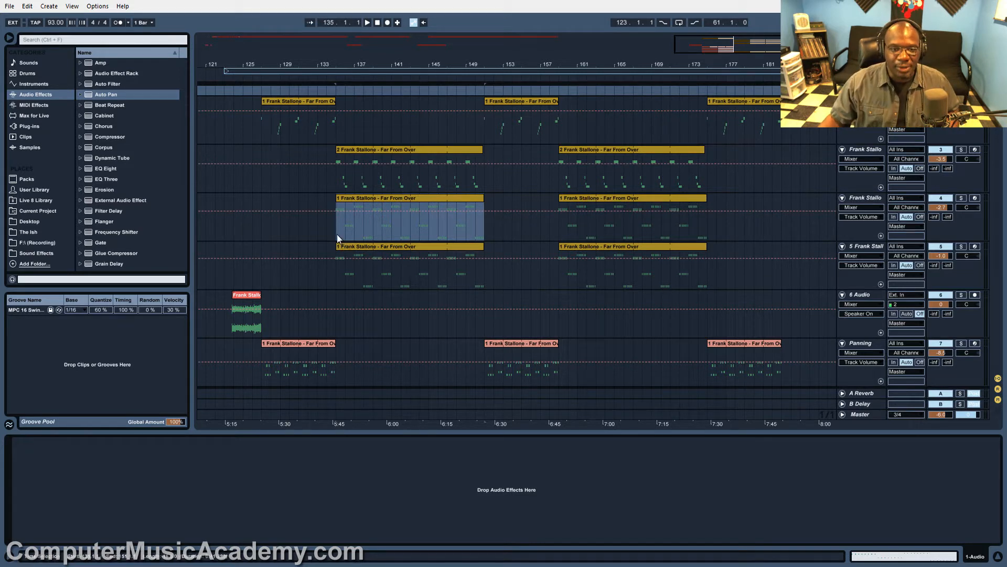
# - Solo track 4, play it from bar 135 and review its device chain from Note Length through EQ Eight
pyautogui.click(962, 198)
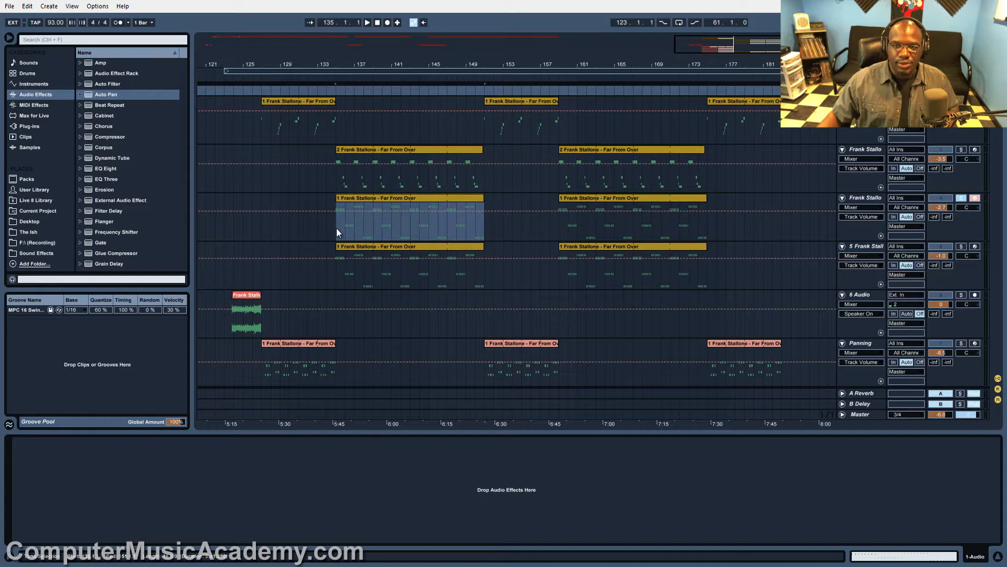
pyautogui.click(861, 201)
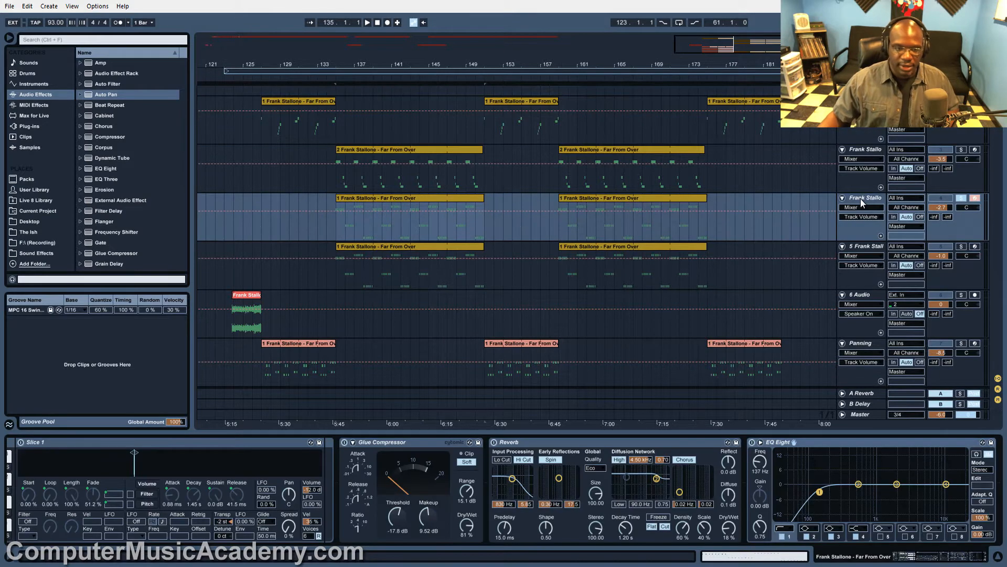
pyautogui.moveTo(928, 556); pyautogui.dragTo(881, 555)
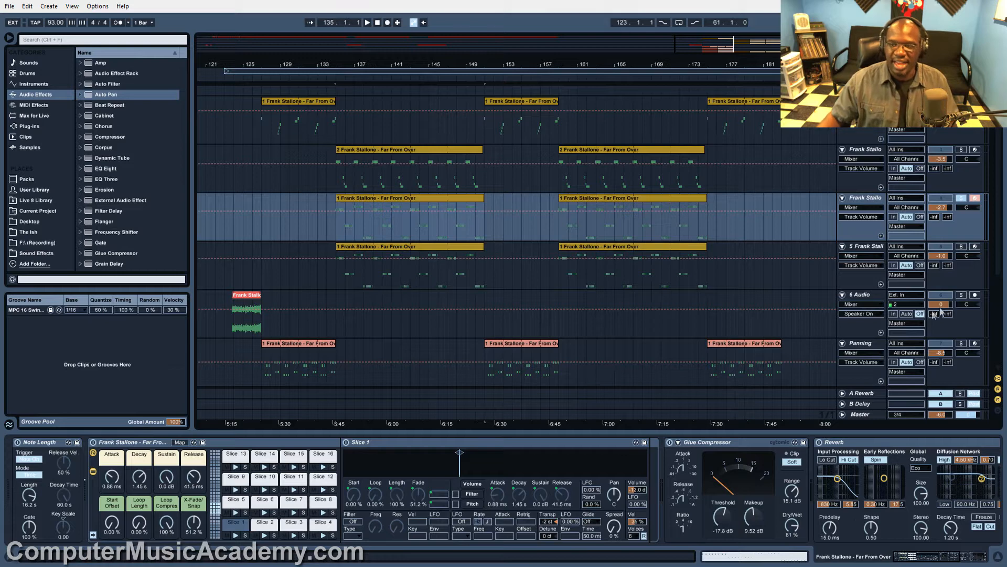
pyautogui.click(338, 229)
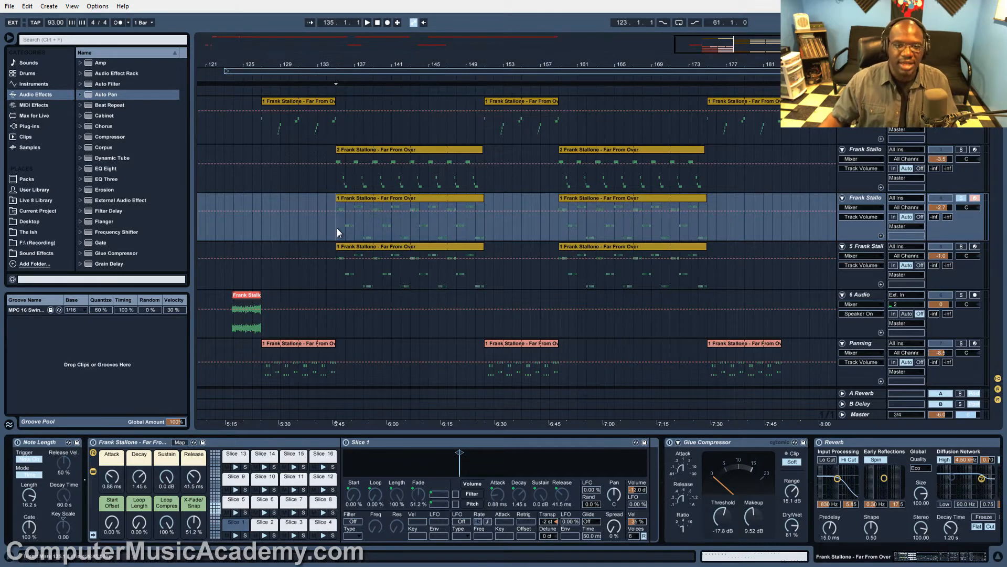
pyautogui.press('space')
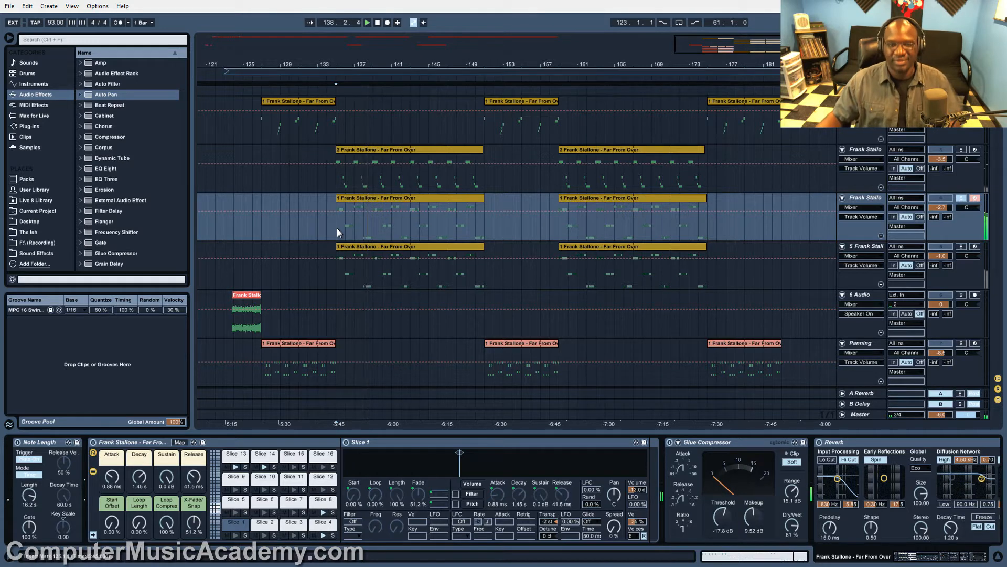
pyautogui.press('space')
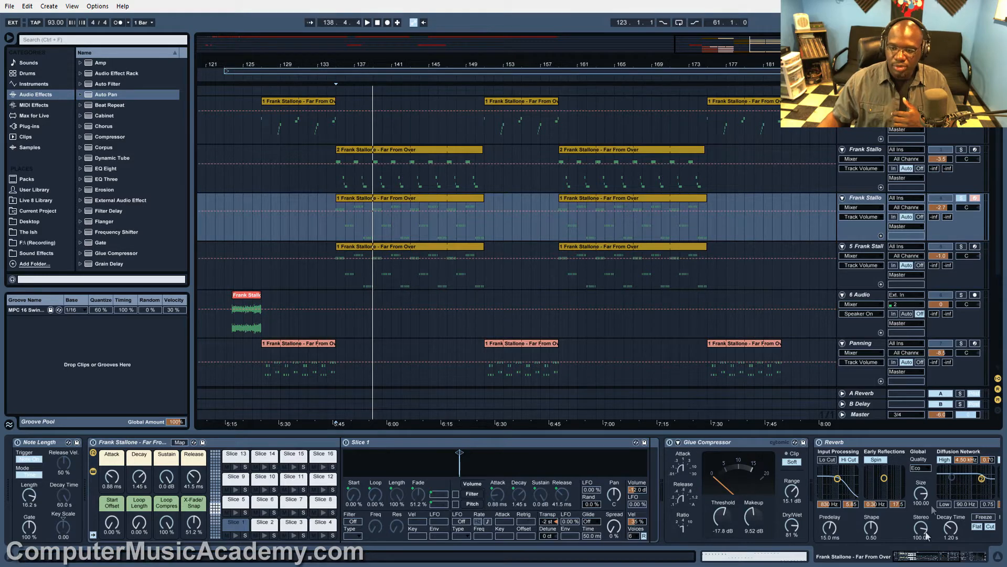
pyautogui.click(946, 561)
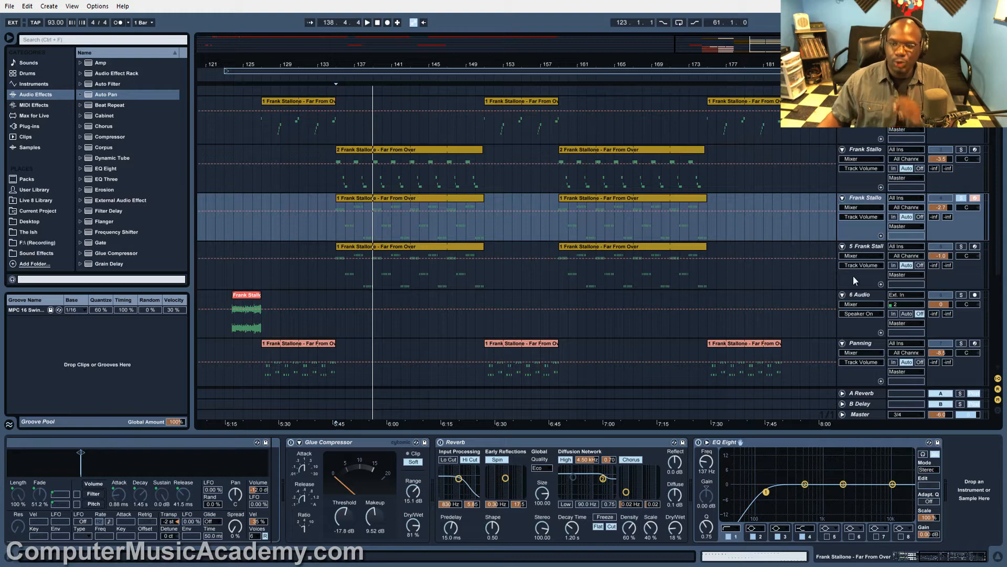
# - Review track 5's device chain through Overdrive, then play it soloed from bar 135, adding track 4 to the solo for comparison
pyautogui.click(865, 249)
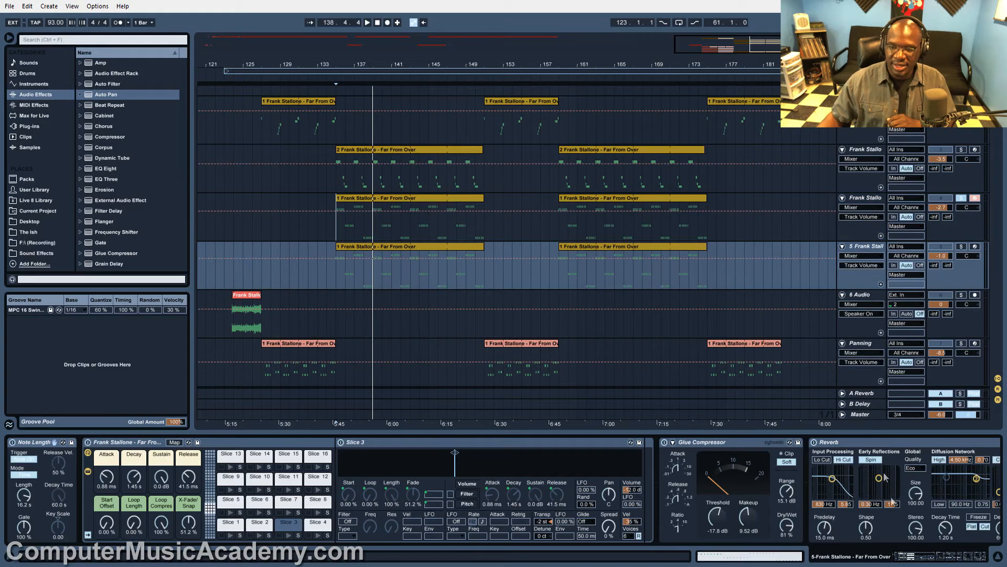
pyautogui.moveTo(904, 558); pyautogui.dragTo(946, 558)
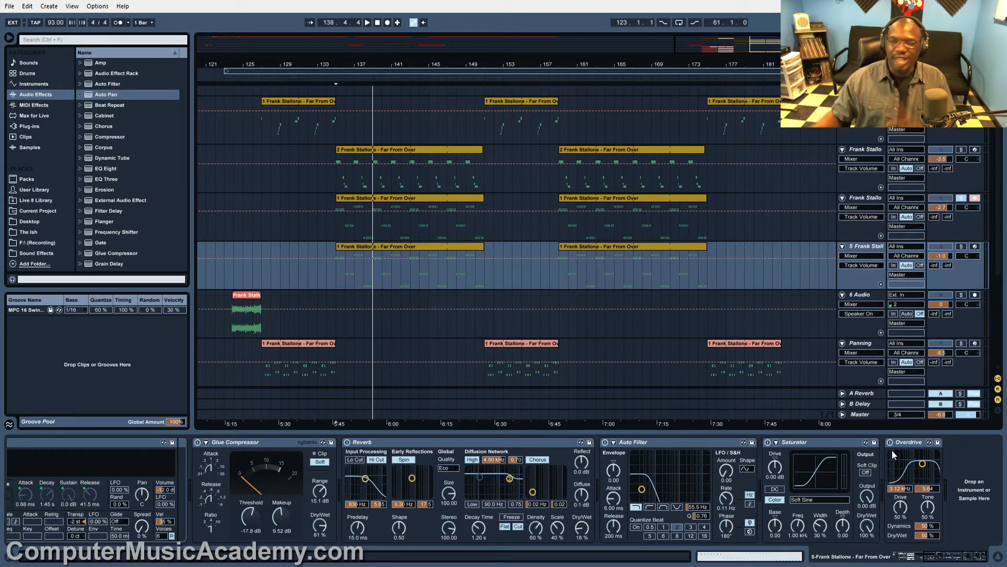
pyautogui.click(963, 247)
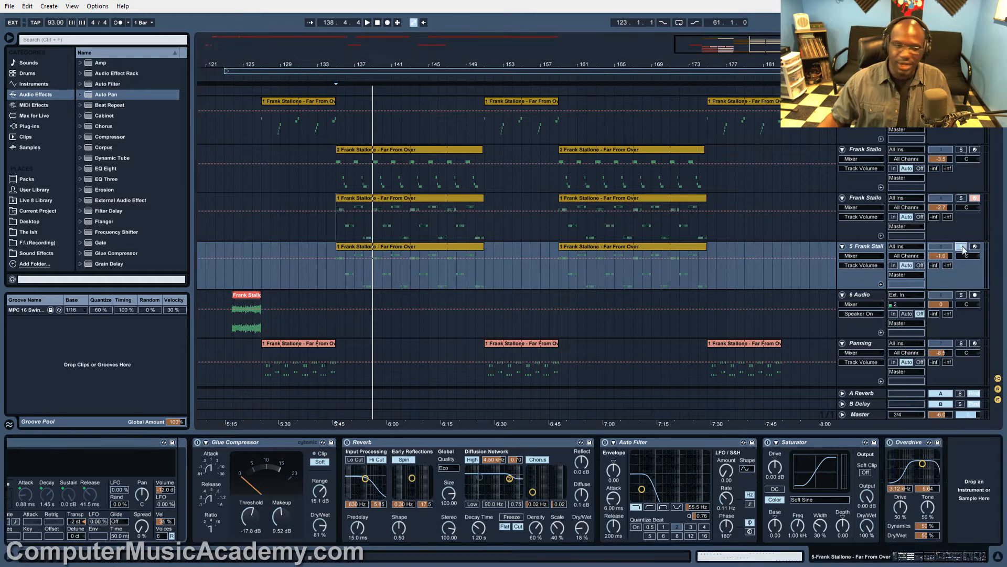
pyautogui.press('space')
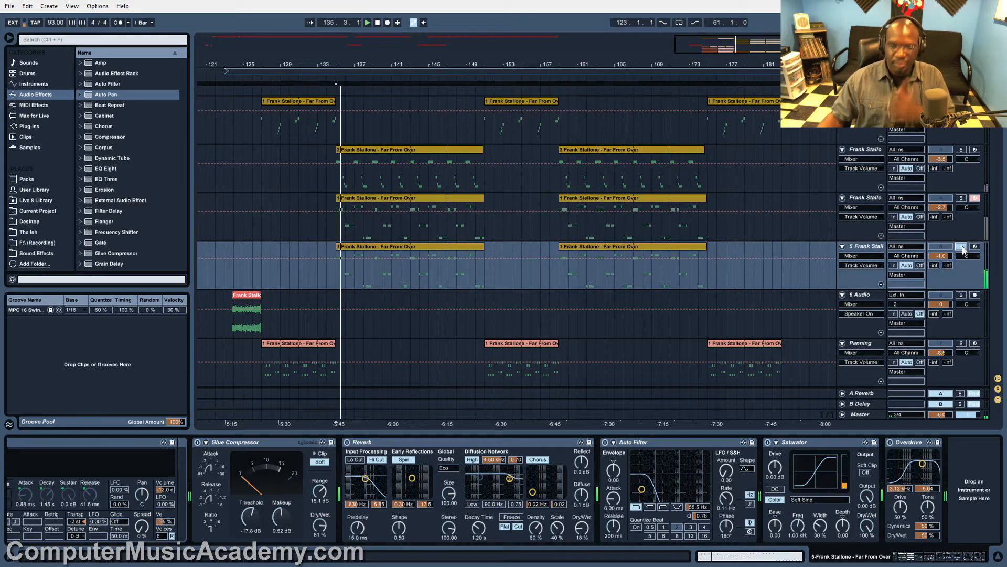
pyautogui.click(962, 198)
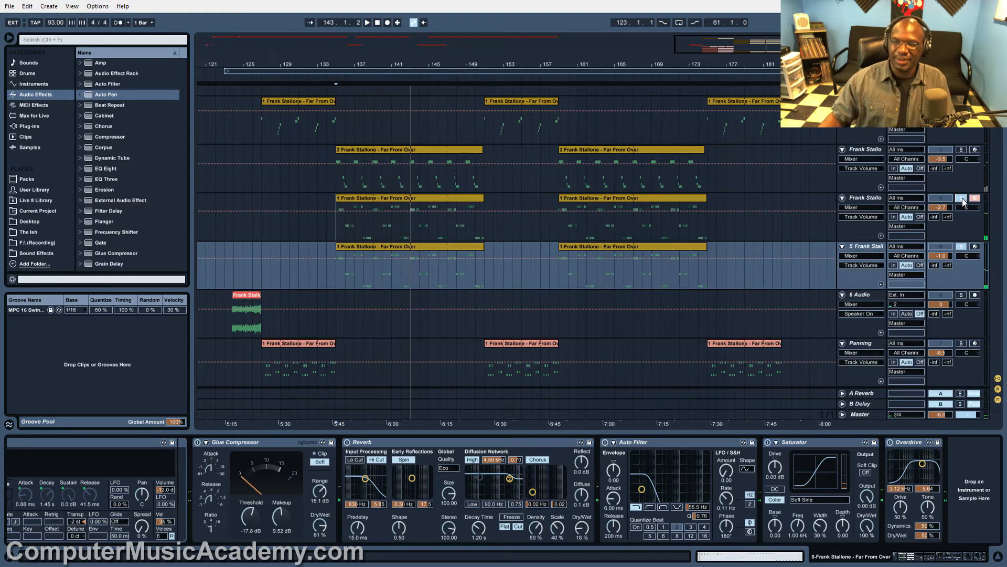
pyautogui.click(963, 199)
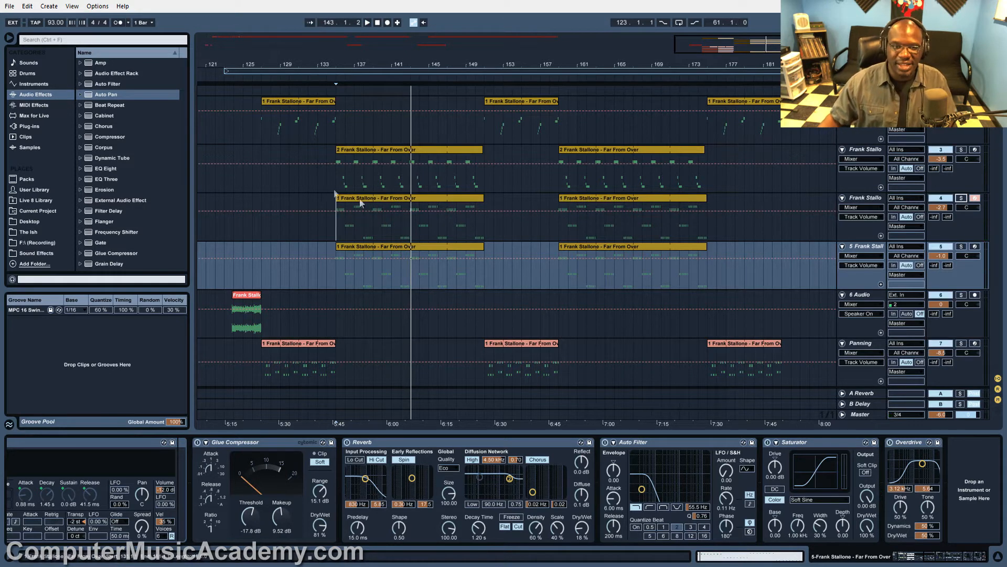
# - Solo track 3, play it from bar 135, and bring tracks 4 and 5 into the solo to hear them together
pyautogui.click(962, 151)
pyautogui.click(336, 175)
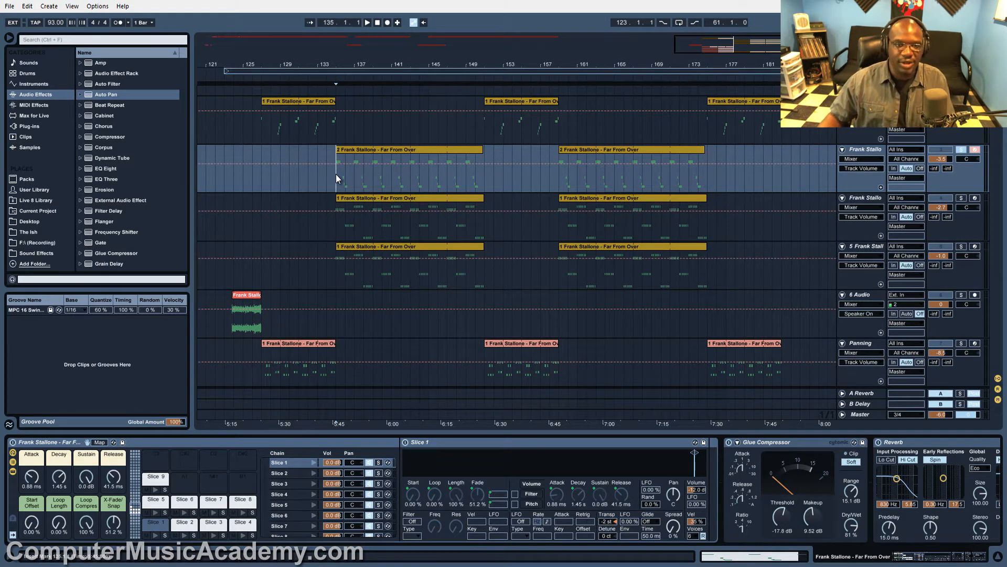
pyautogui.press('space')
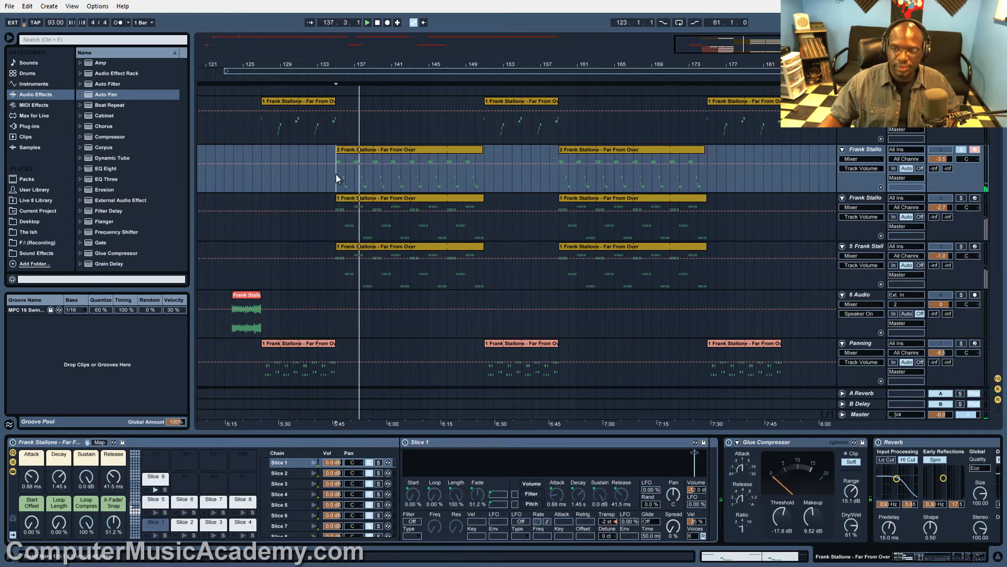
pyautogui.click(961, 198)
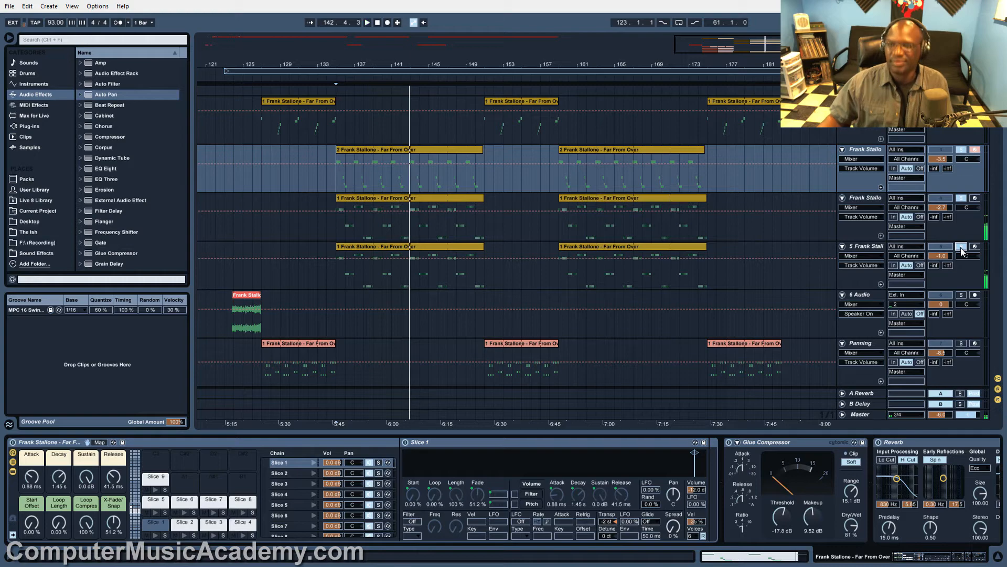
pyautogui.click(961, 247)
# - Open the 10 Drum Rack track's devices, arm the track and play it soloed from bar 135
pyautogui.scroll(-5, 442, 389)
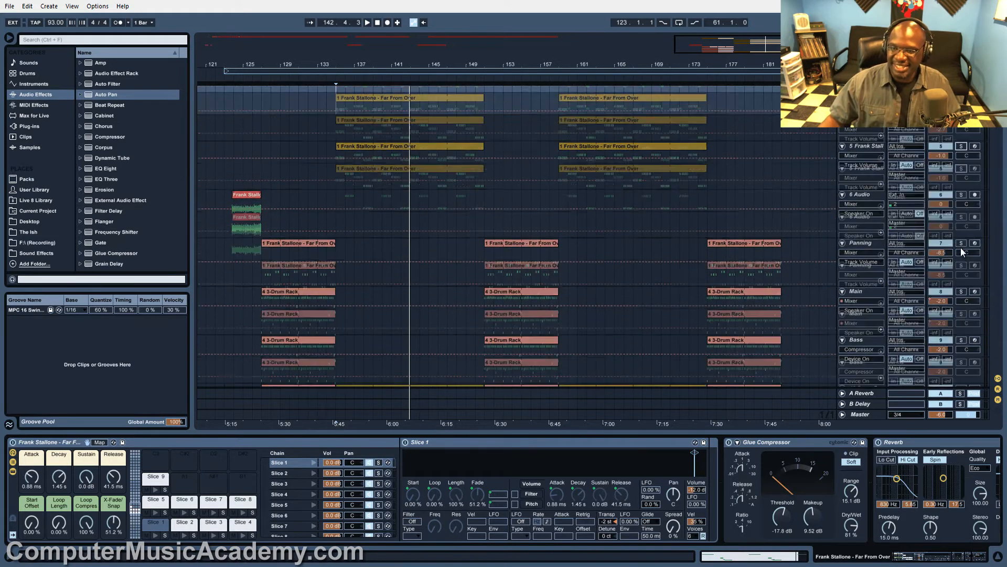
pyautogui.click(864, 347)
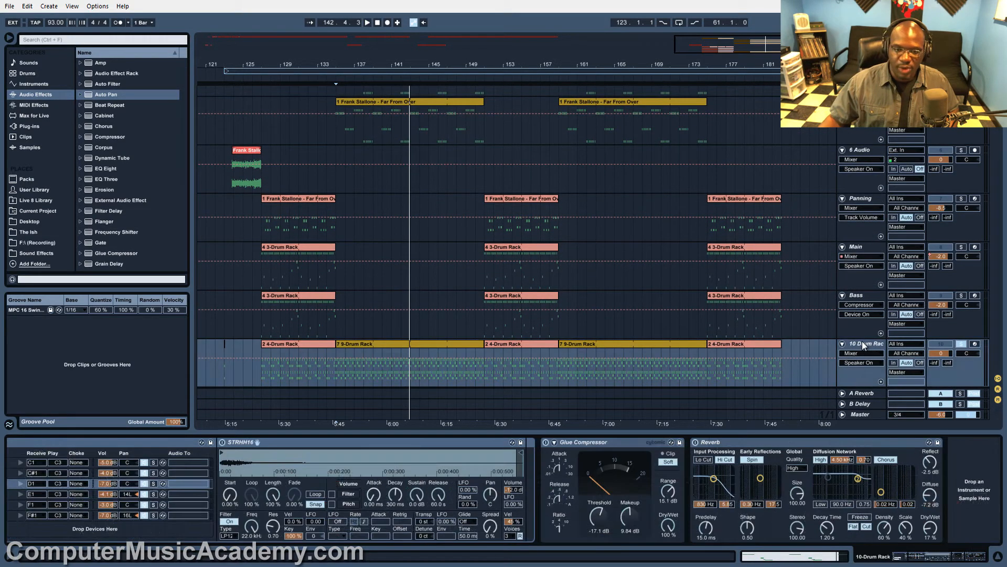
pyautogui.moveTo(943, 557); pyautogui.dragTo(905, 556)
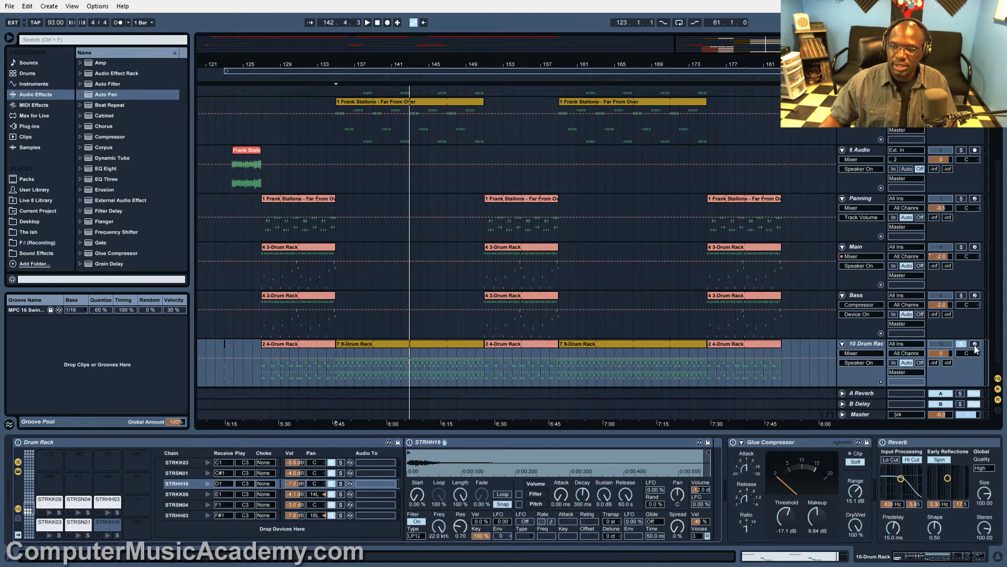
pyautogui.click(975, 345)
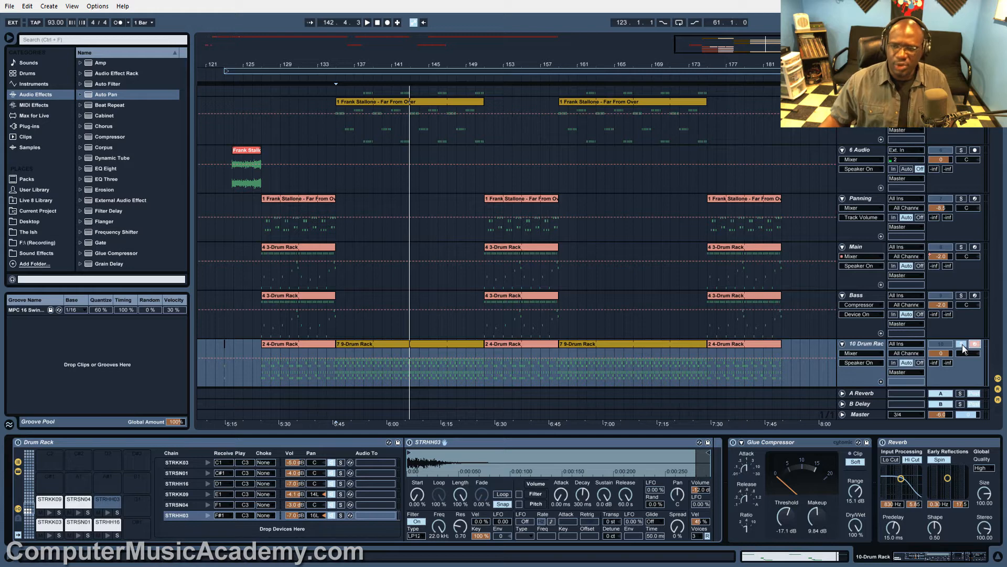
pyautogui.click(336, 381)
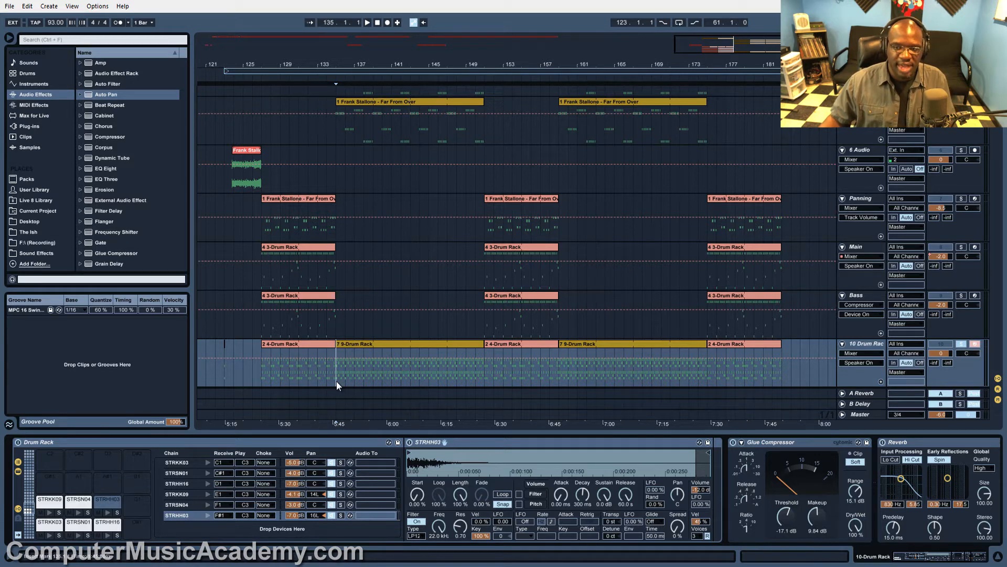
pyautogui.press('space')
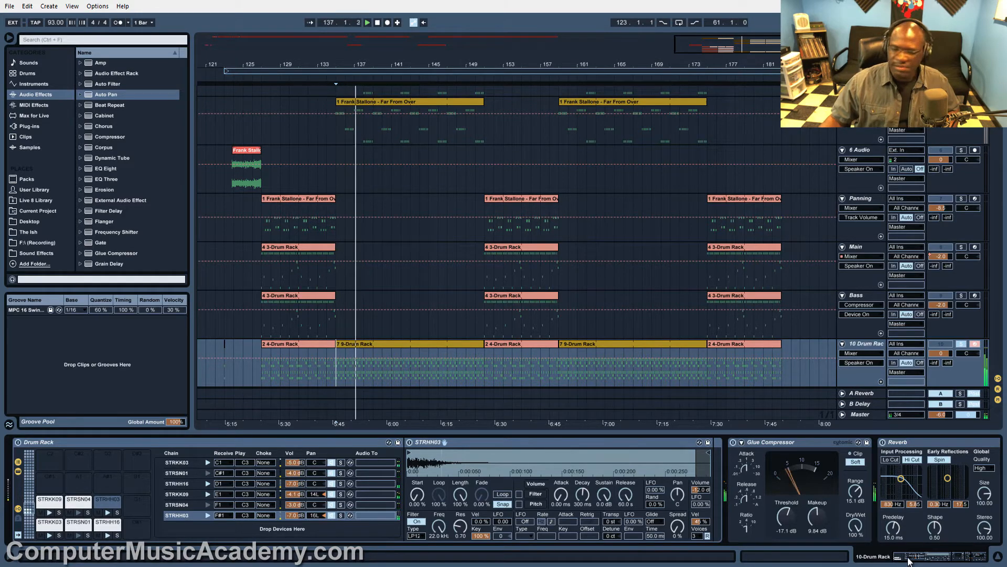
# - Inspect the drum rack's Glue Compressor and Reverb settings, return to the start of its chain, and unsolo the track
pyautogui.moveTo(910, 561); pyautogui.dragTo(928, 561)
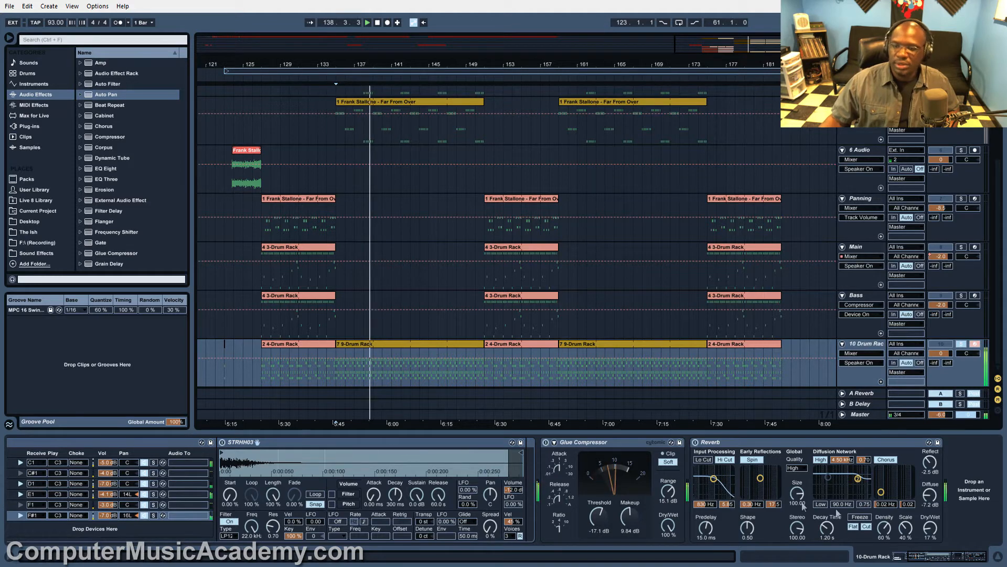
pyautogui.moveTo(967, 555); pyautogui.dragTo(922, 558)
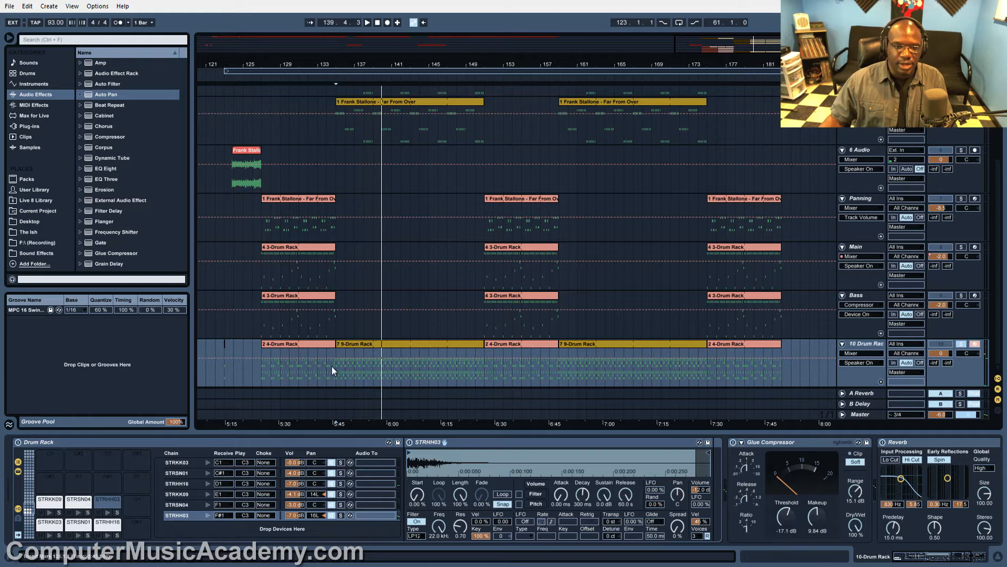
pyautogui.click(336, 383)
pyautogui.click(961, 343)
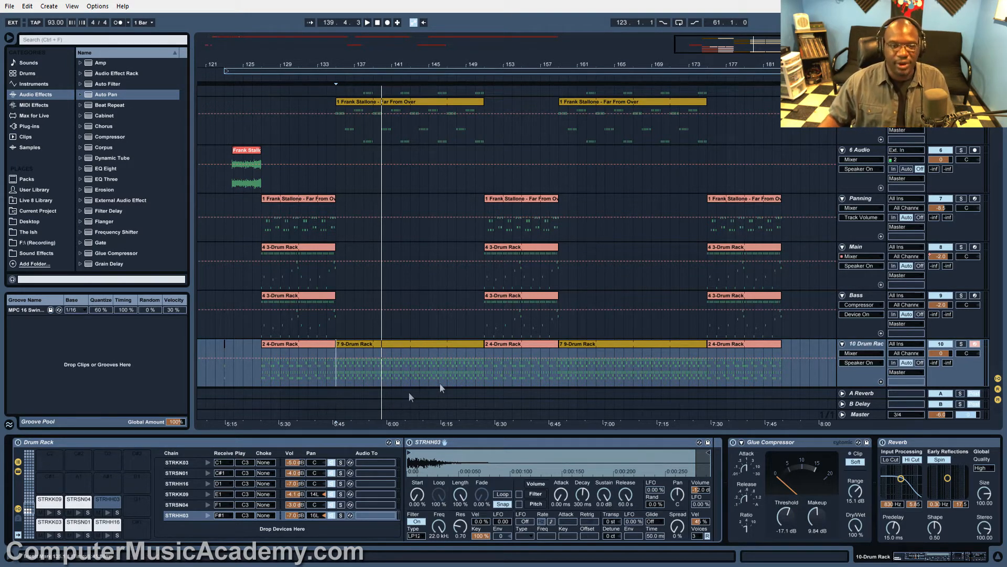
# - Solo the Panning track, play it from bar 127 and review its EQ Eight, Glue Compressor and Reverb
pyautogui.click(261, 380)
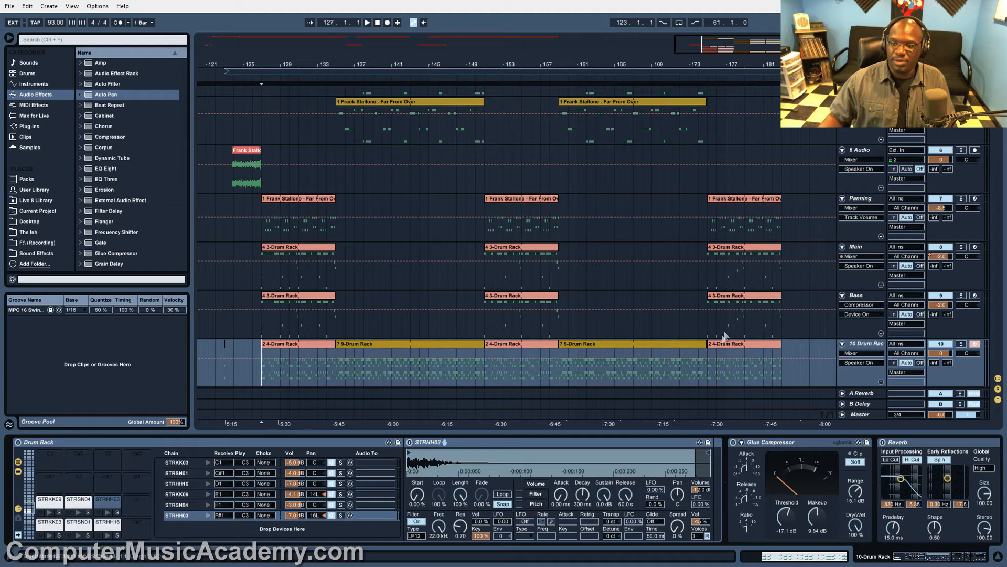
pyautogui.scroll(5, 754, 321)
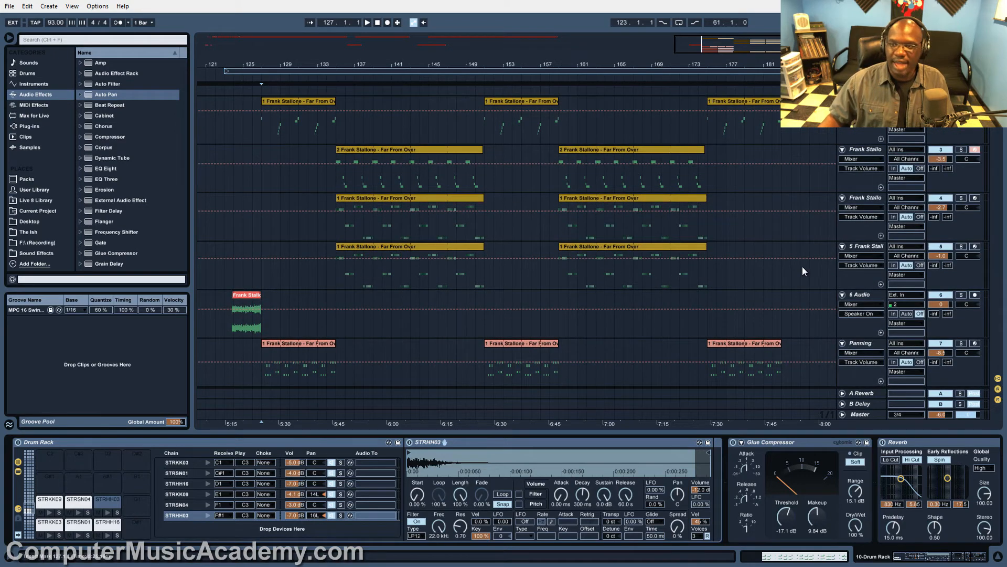
pyautogui.scroll(-3, 801, 266)
pyautogui.click(962, 256)
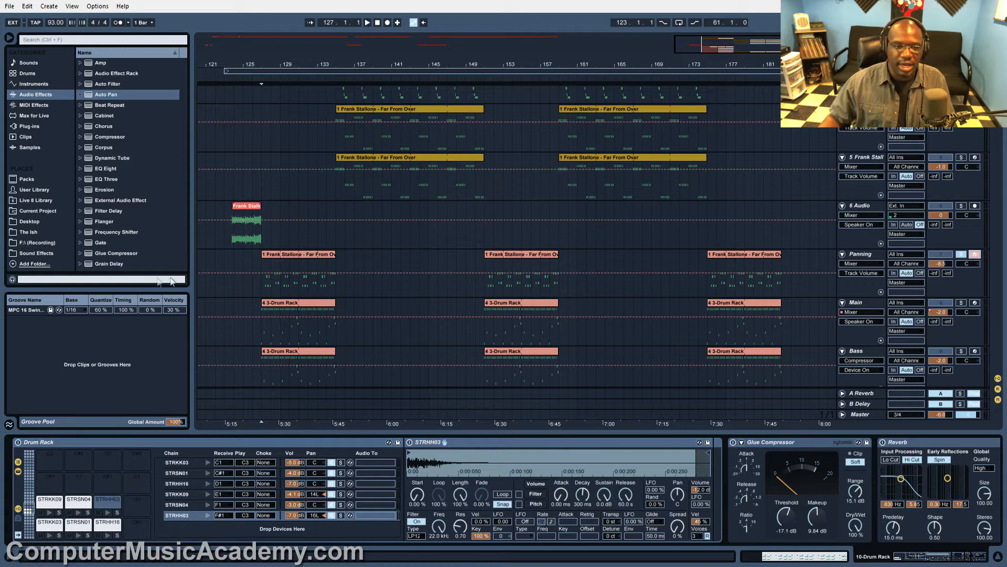
pyautogui.click(262, 287)
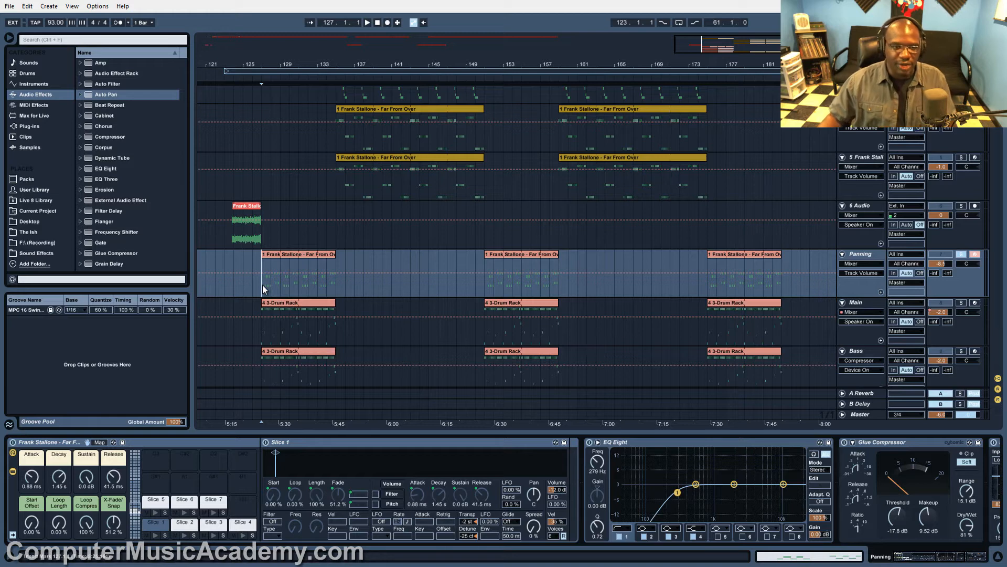
pyautogui.press('space')
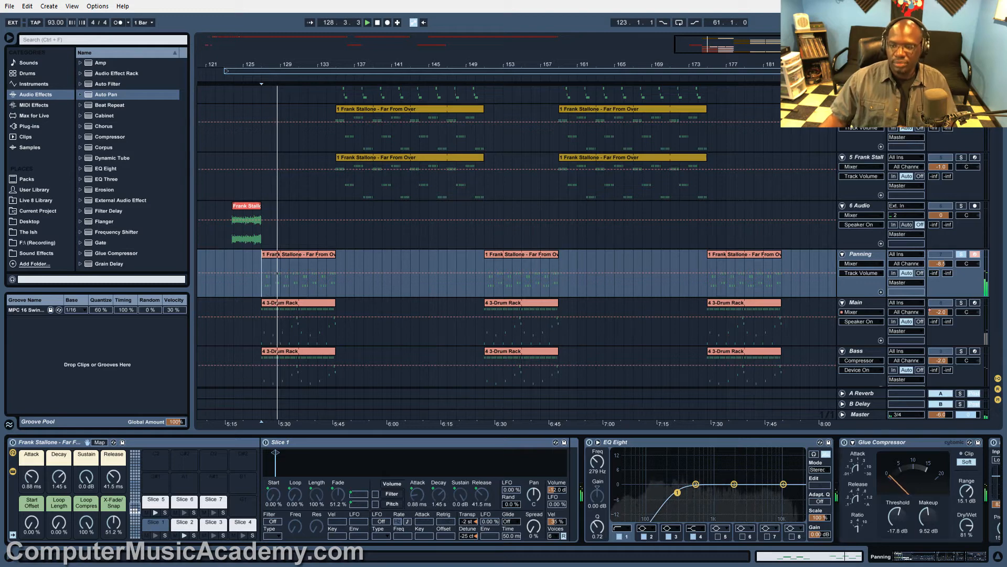
pyautogui.moveTo(932, 562); pyautogui.dragTo(962, 562)
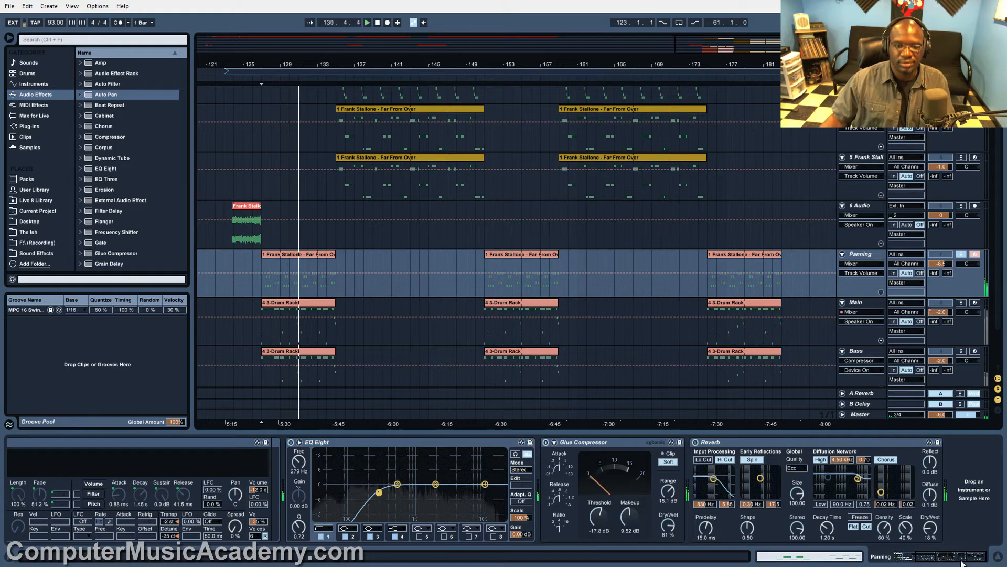
pyautogui.moveTo(962, 562); pyautogui.dragTo(930, 560)
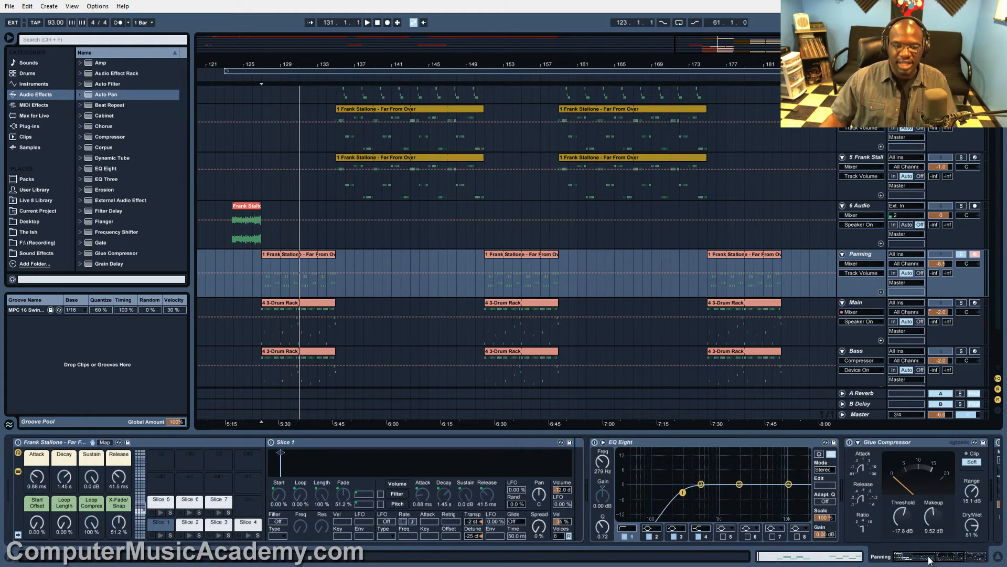
# - Expand the Panning track's slice chains in Session View to check each slice's panning, then return to Arrangement View
pyautogui.press('Tab')
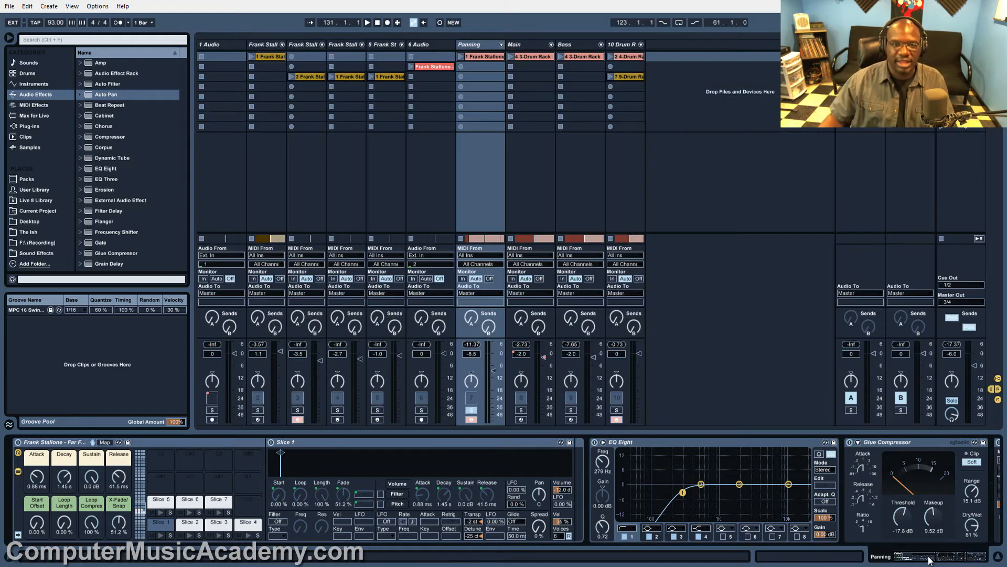
pyautogui.click(500, 44)
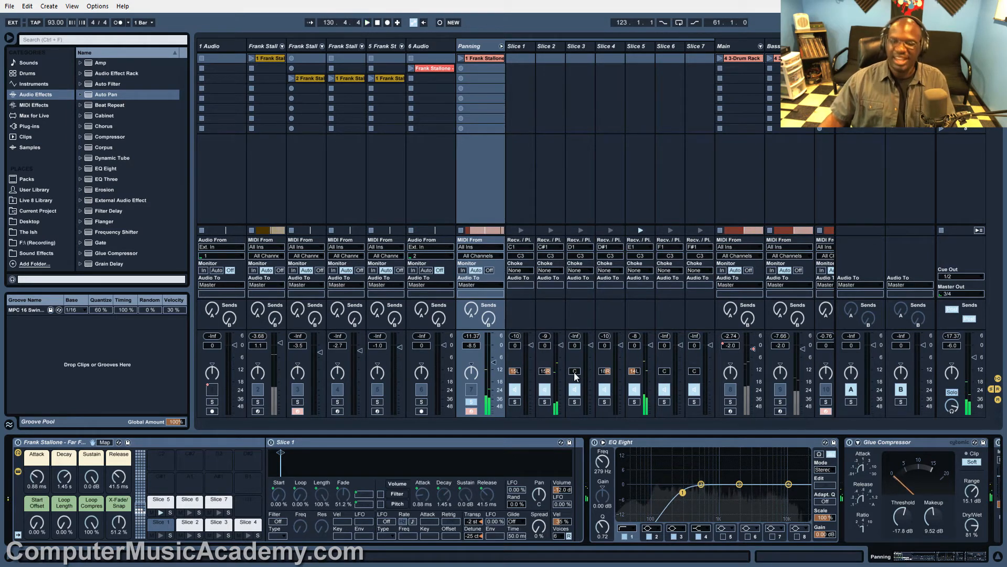
pyautogui.press('Tab')
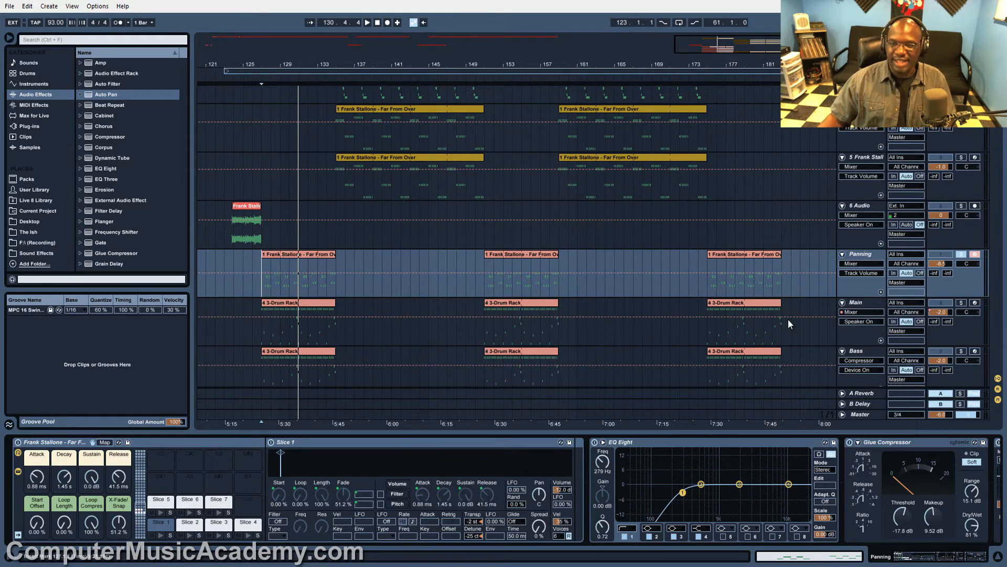
# - Review the rest of the Panning track's device chain through its Reverb, and play the Main track soloed from bar 127
pyautogui.scroll(-2, 788, 319)
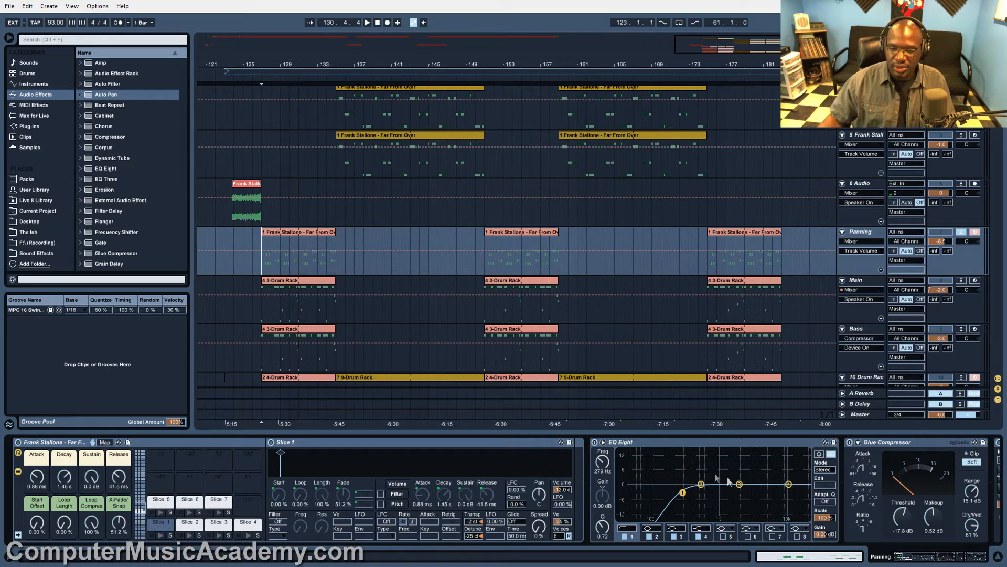
pyautogui.moveTo(942, 560); pyautogui.dragTo(971, 561)
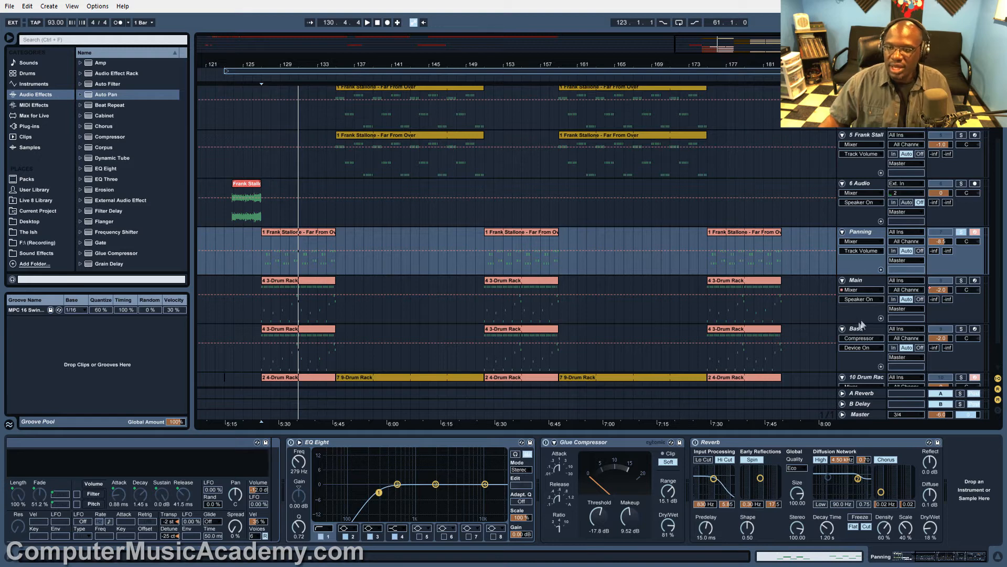
pyautogui.click(870, 286)
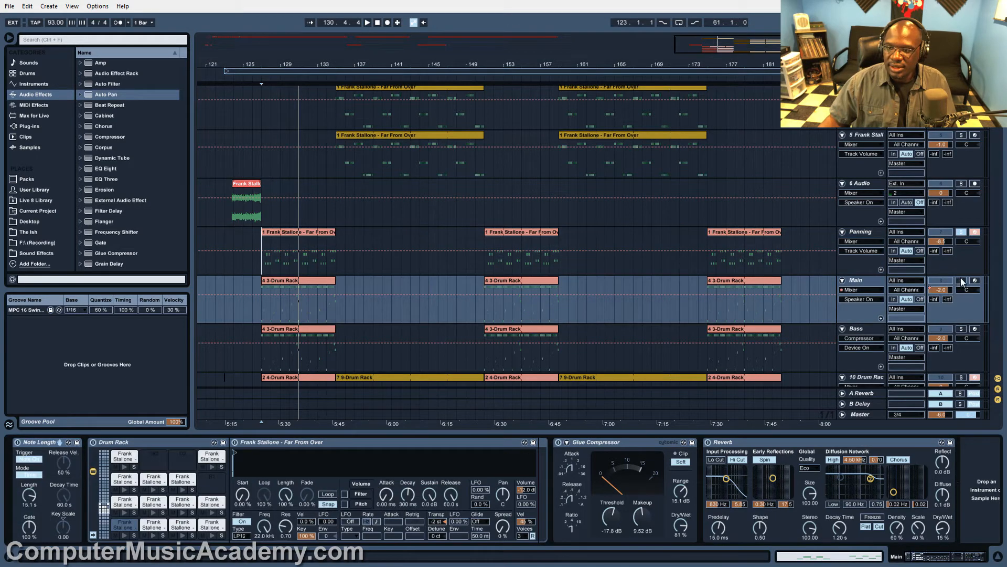
pyautogui.press('space')
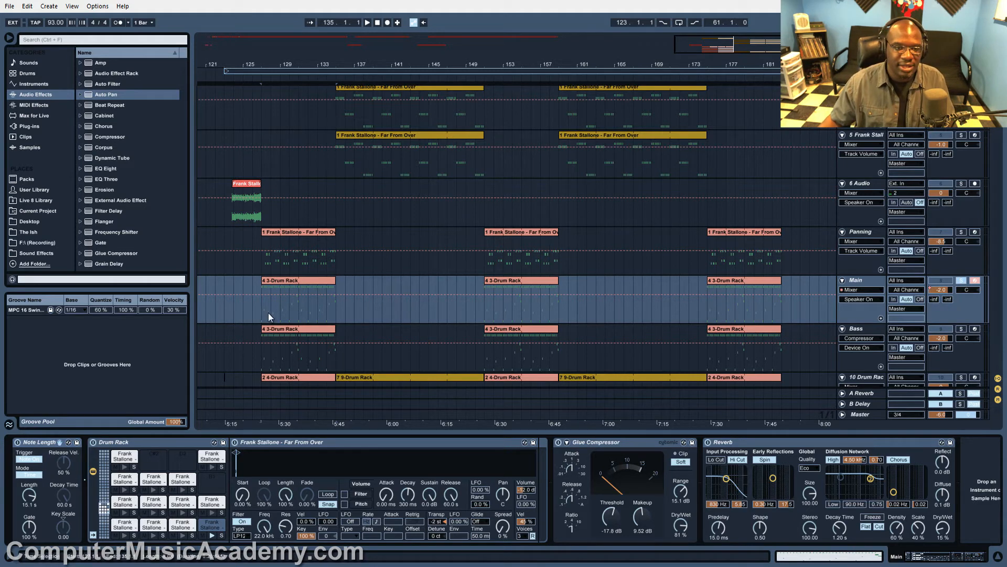
pyautogui.press('space')
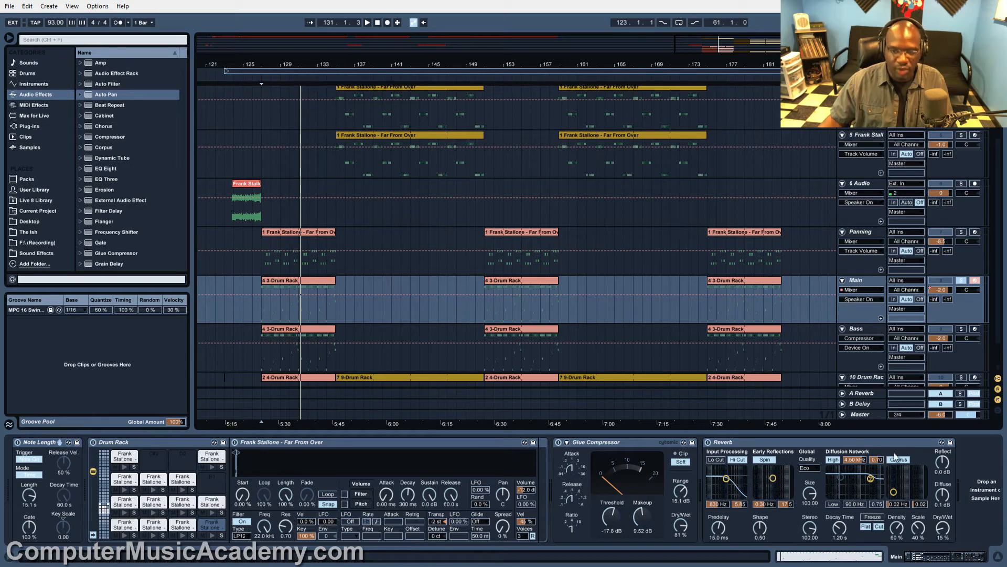
# - Review the Bass track's effects chain and play it from bar 127 soloed together with the Main and Panning tracks
pyautogui.click(859, 329)
pyautogui.moveTo(922, 559); pyautogui.dragTo(940, 559)
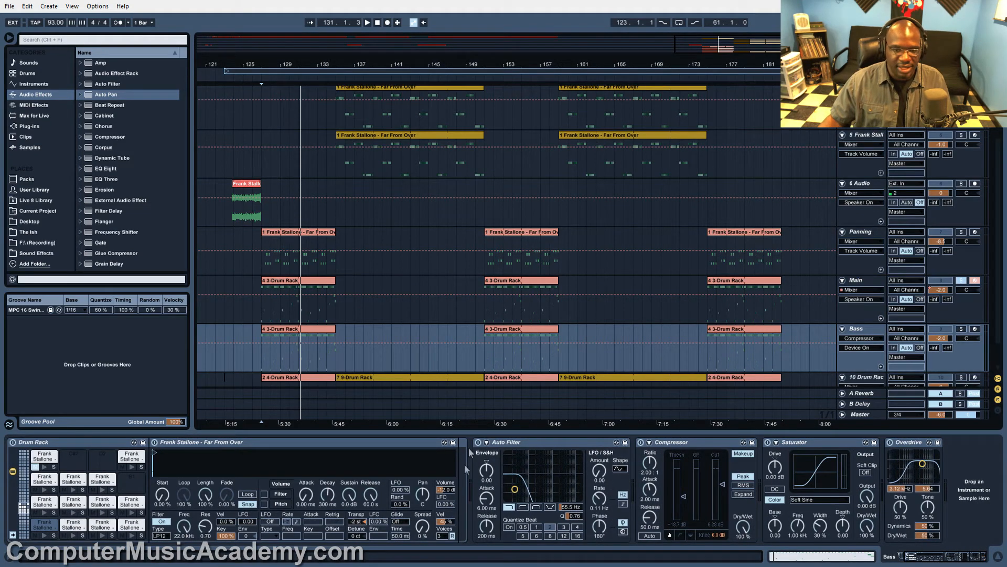
pyautogui.click(962, 329)
pyautogui.click(961, 231)
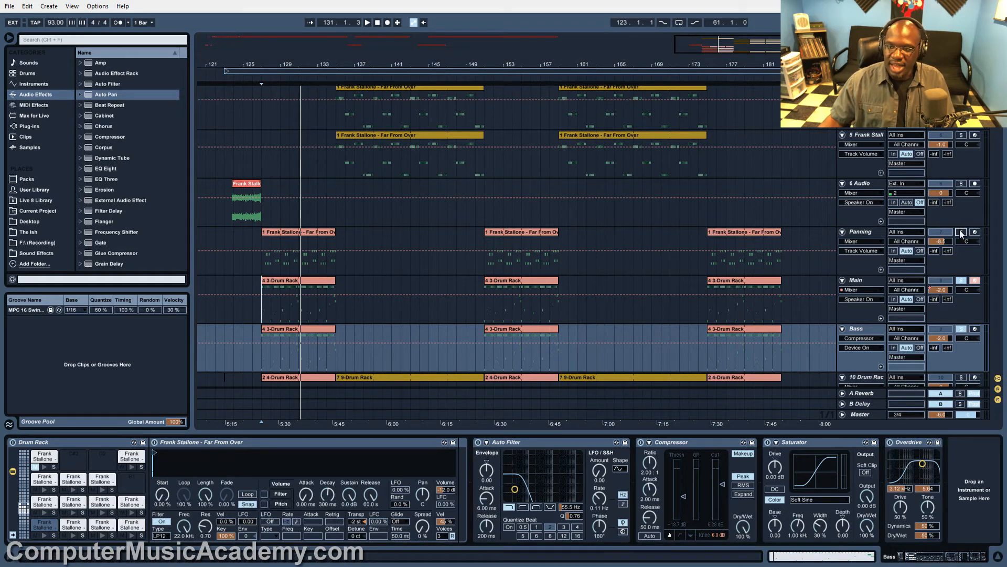
pyautogui.press('space')
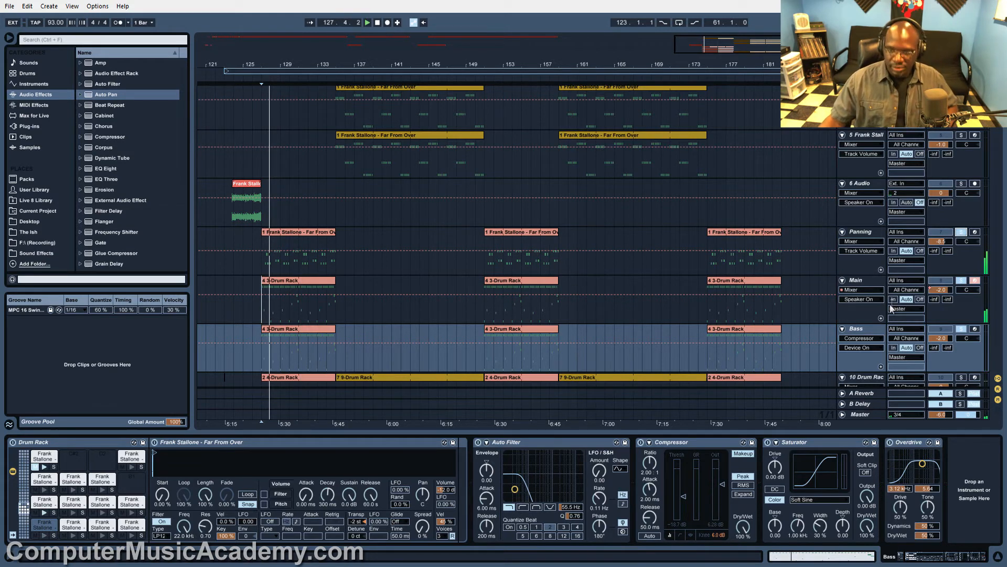
pyautogui.scroll(-2, 881, 305)
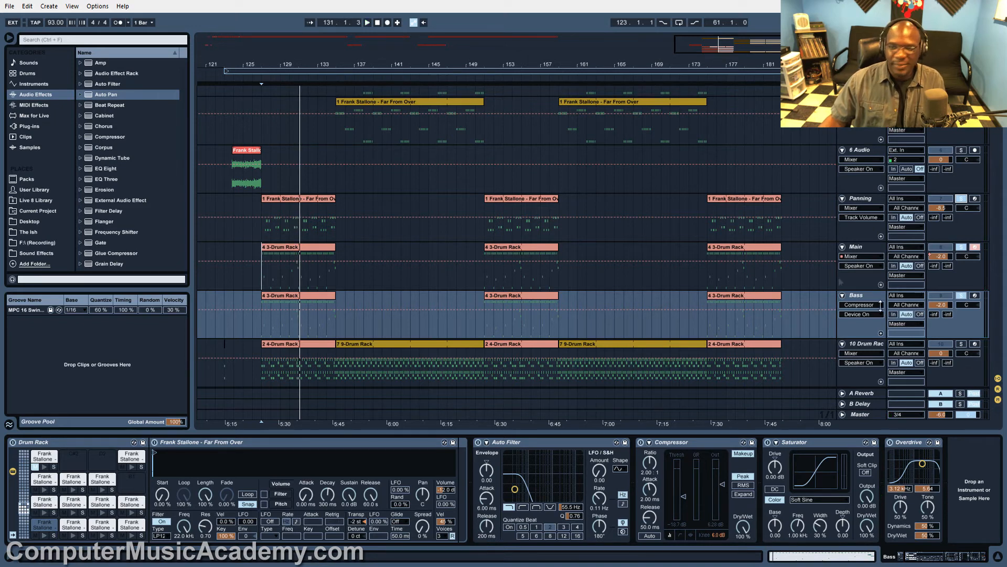
# - Play the Frank Stallone track whose first clip starts at bar 127 on its own and review its EQ Eight, Glue Compressor, Simple Delay and Reverb
pyautogui.scroll(5, 829, 244)
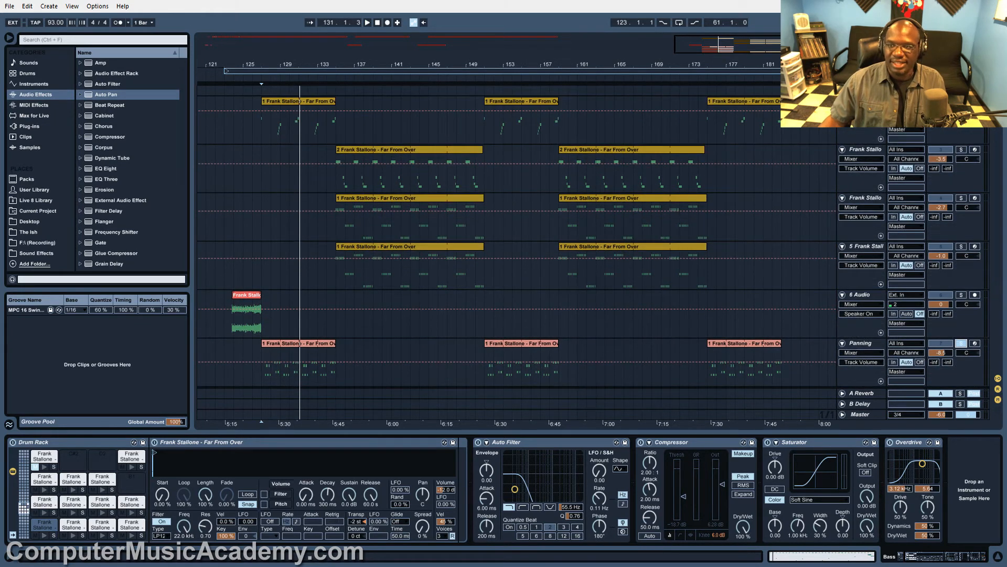
pyautogui.click(961, 343)
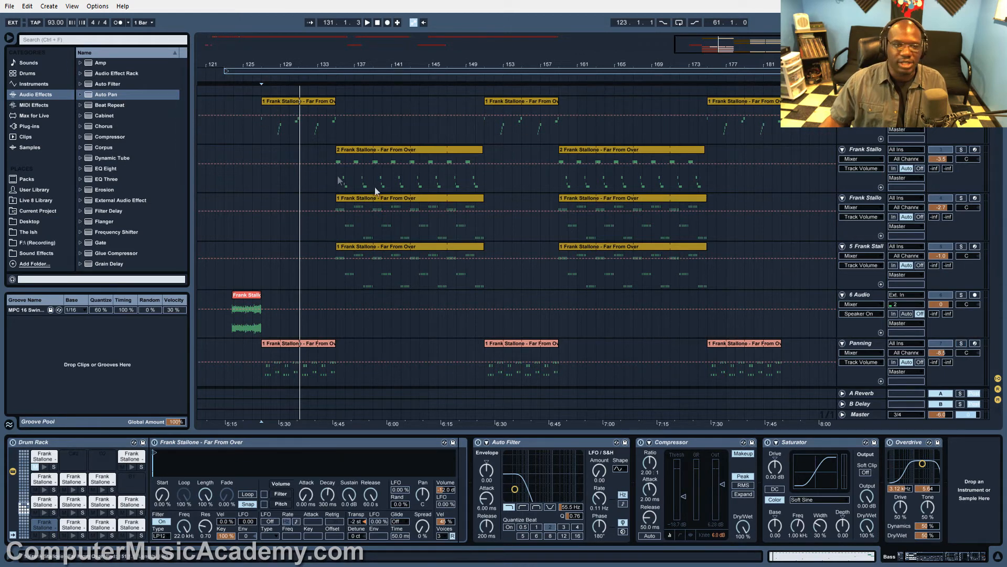
pyautogui.click(263, 138)
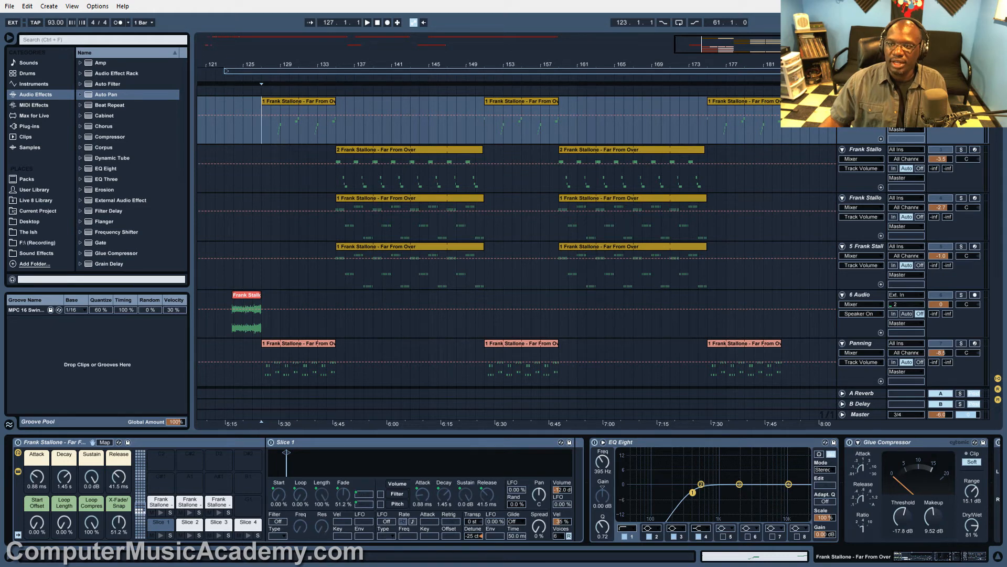
pyautogui.press('space')
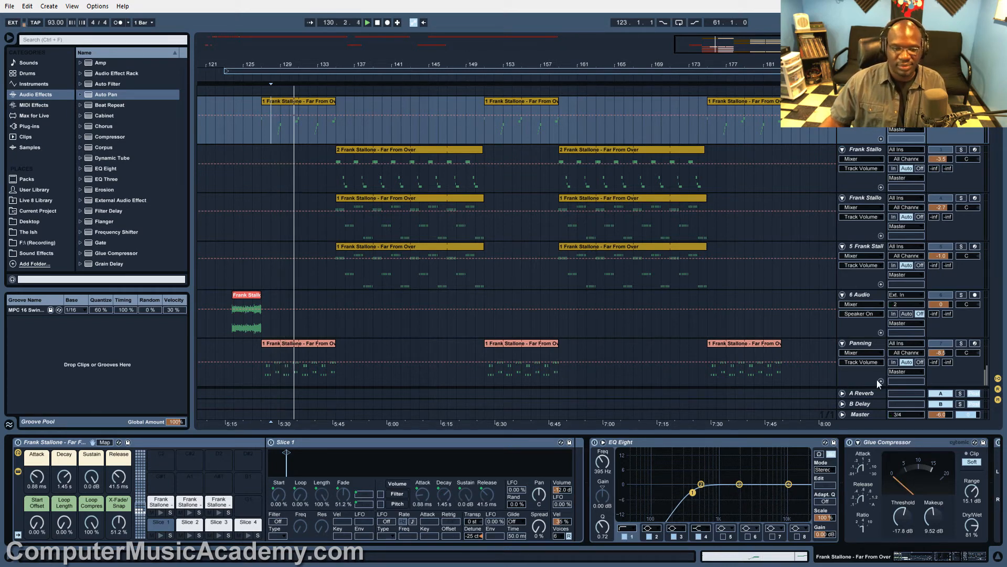
pyautogui.press('space')
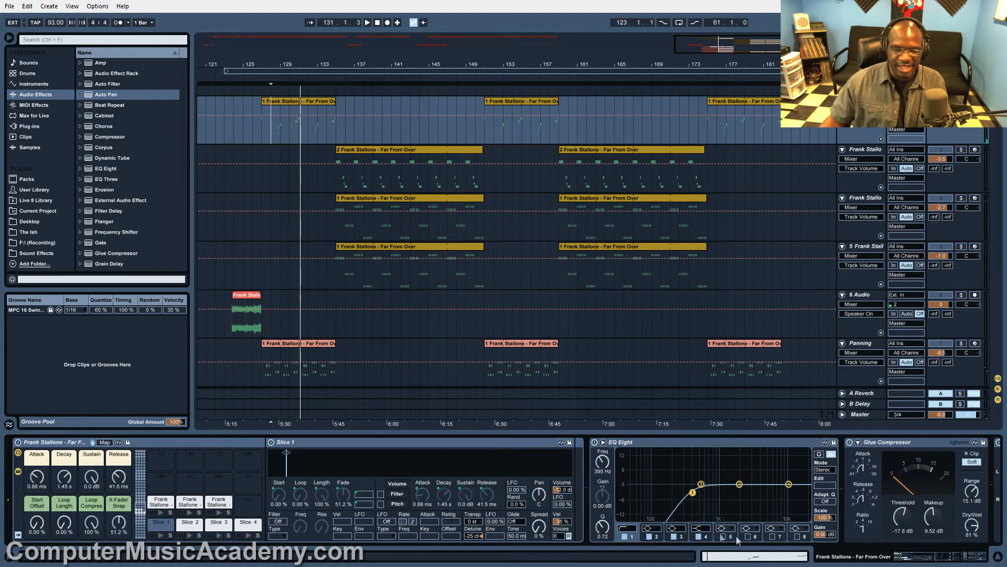
pyautogui.moveTo(923, 556); pyautogui.dragTo(902, 554)
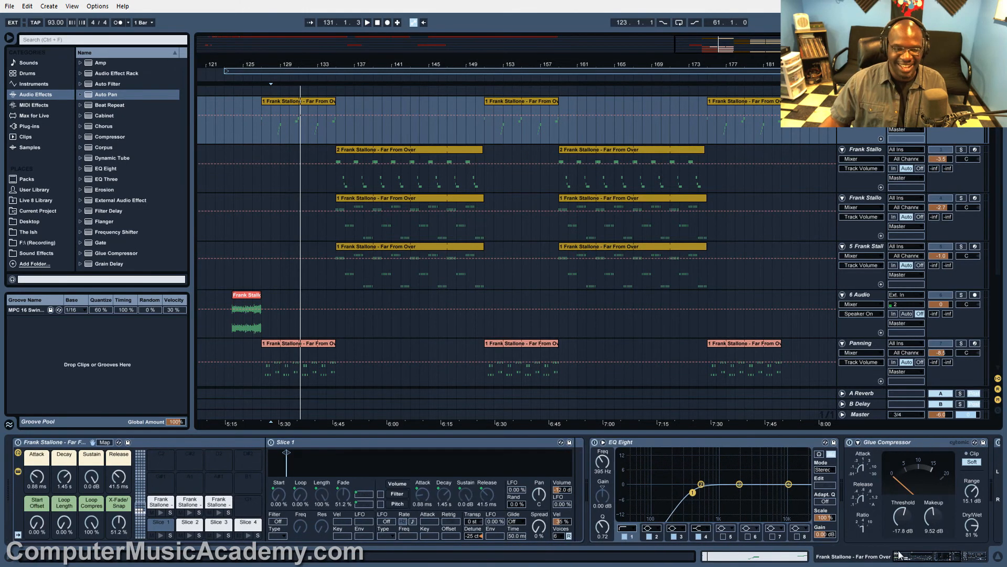
pyautogui.moveTo(951, 560); pyautogui.dragTo(976, 564)
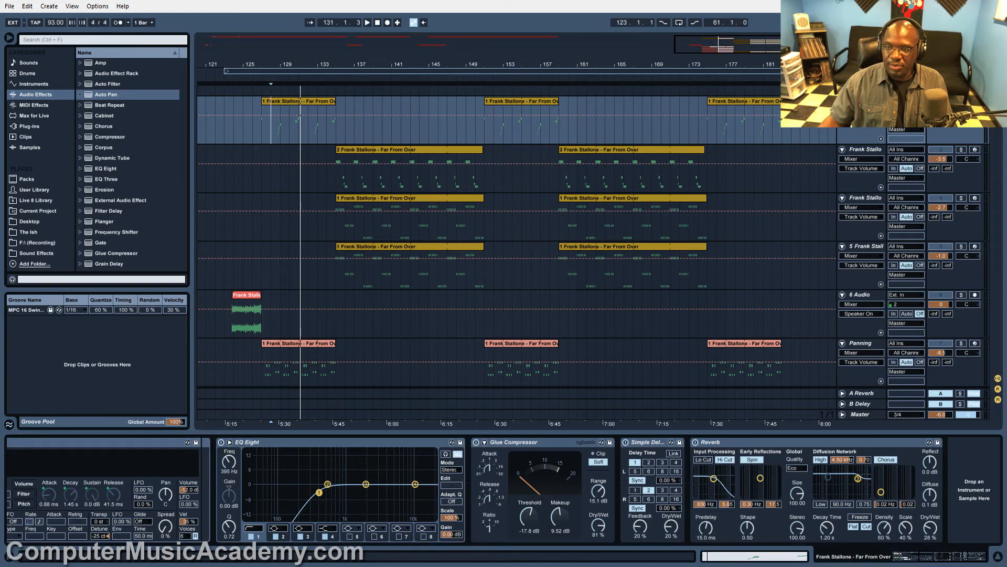
# - Play all tracks together from bar 127, starting at the 10 Drum Rack track, with no track soloed
pyautogui.scroll(-5, 326, 297)
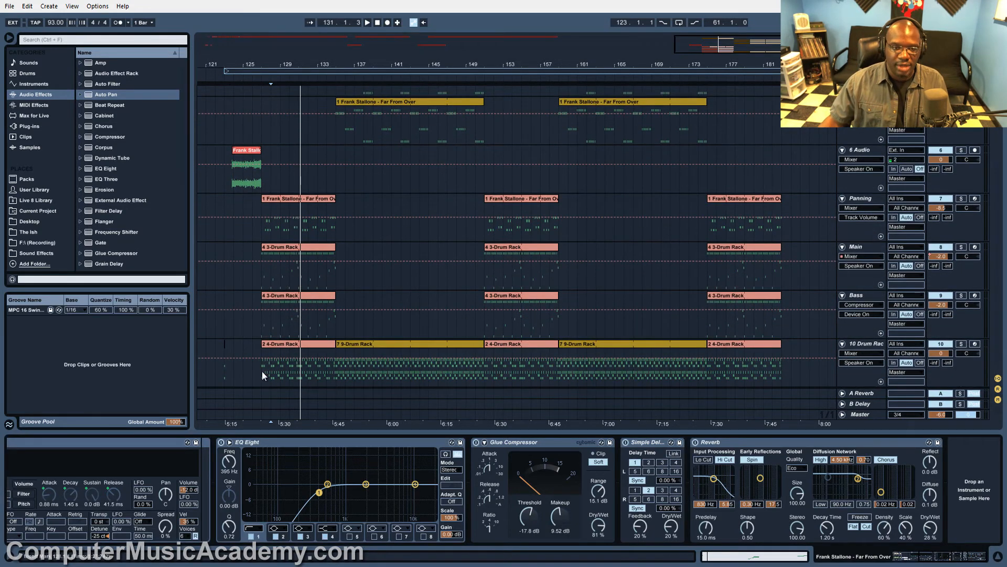
pyautogui.click(262, 372)
pyautogui.press('space')
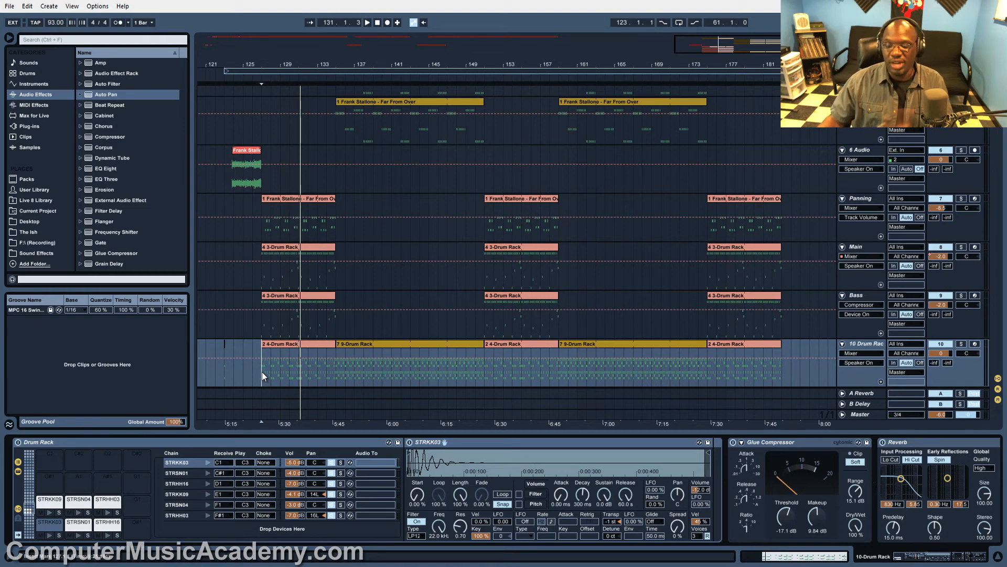
# - Open the original sample clip on the 6 Audio track to view its warp and transpose settings, and play it from its start
pyautogui.scroll(4, 263, 371)
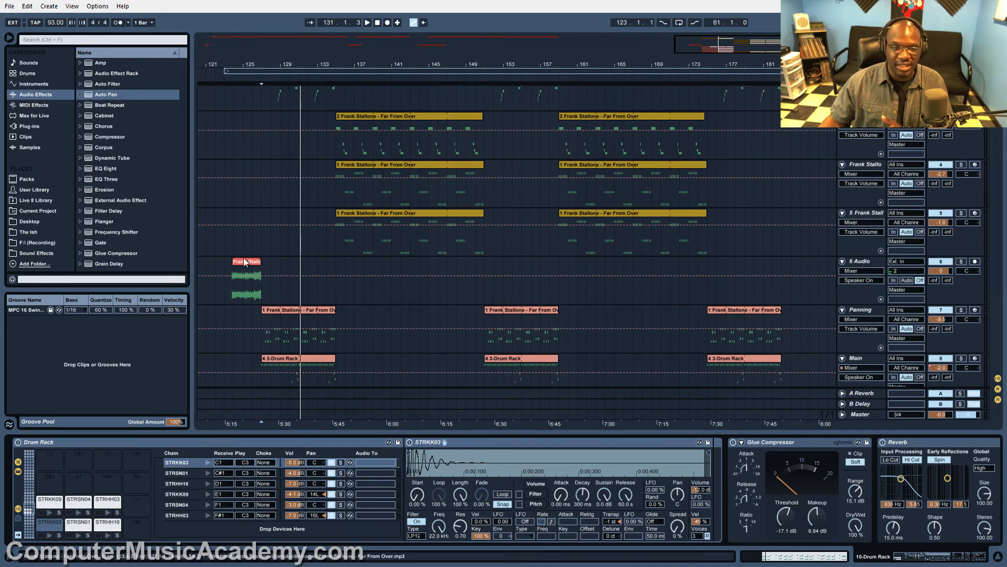
pyautogui.click(246, 262)
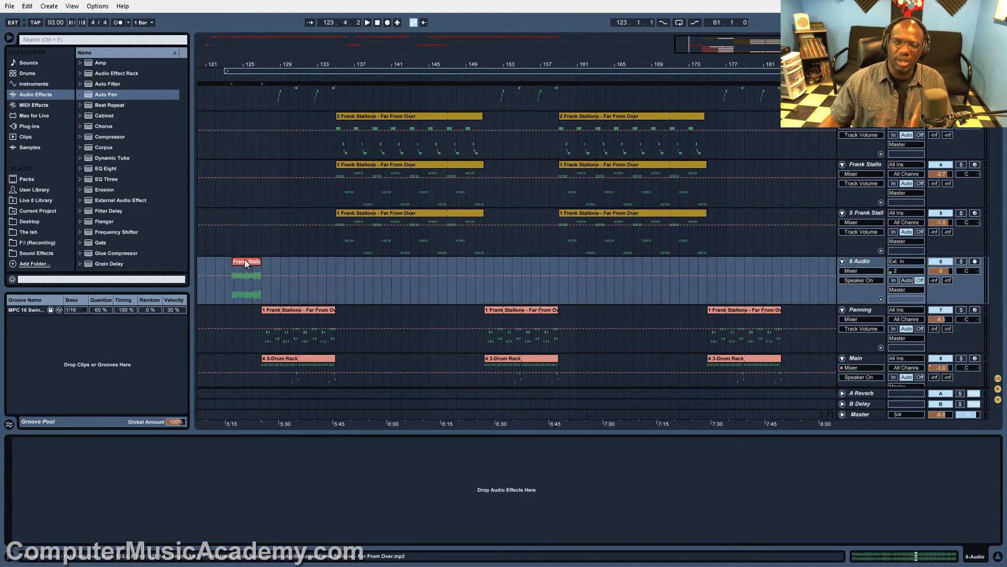
pyautogui.doubleClick(246, 263)
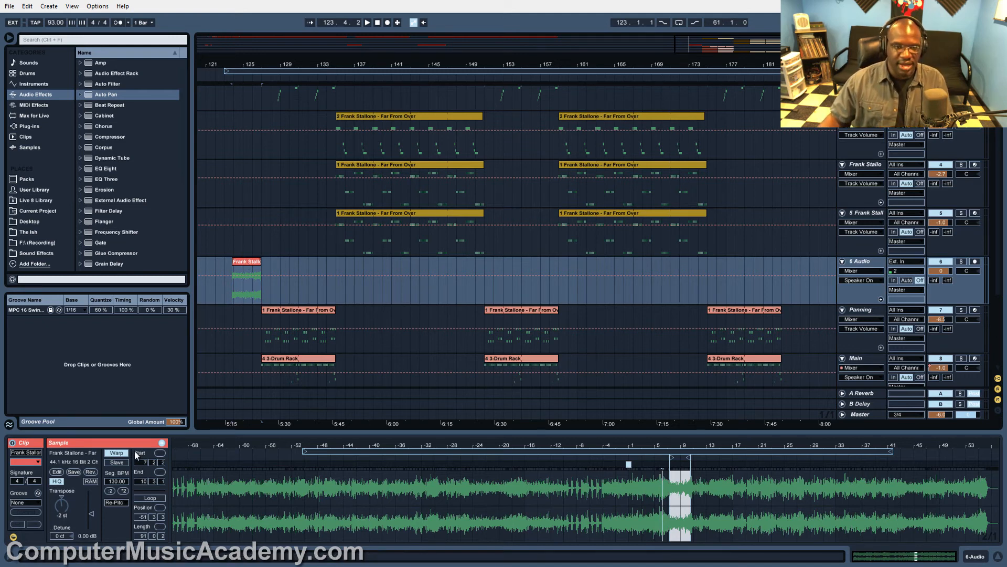
pyautogui.click(250, 263)
pyautogui.press('space')
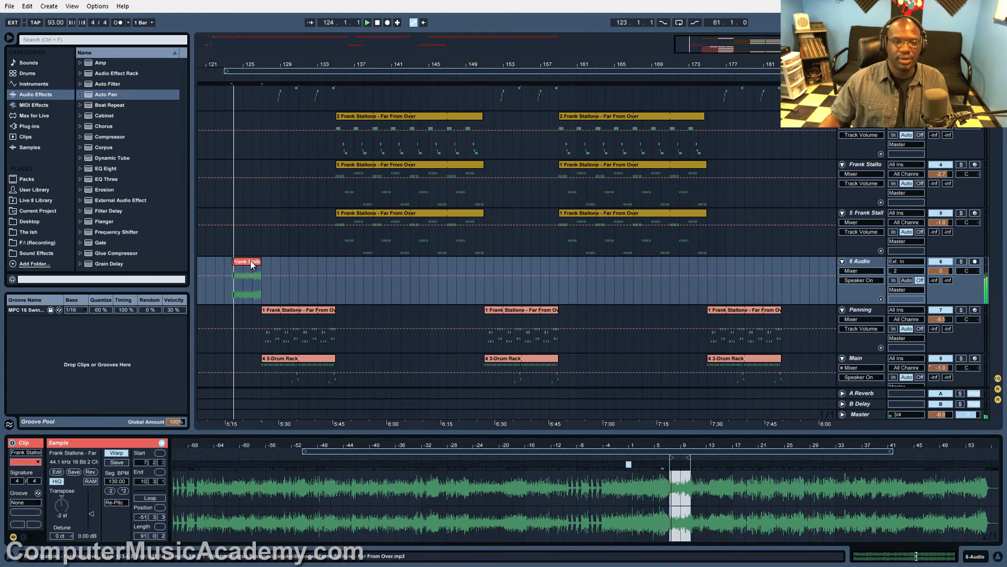